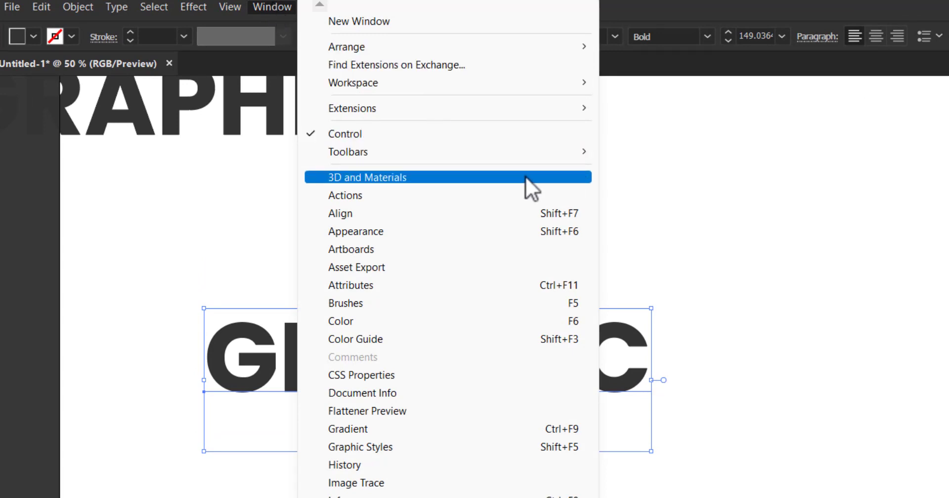
- Apply the 3D and Materials Rotate effect to the lower GRAPHIC text
mouse_move(193, 6)
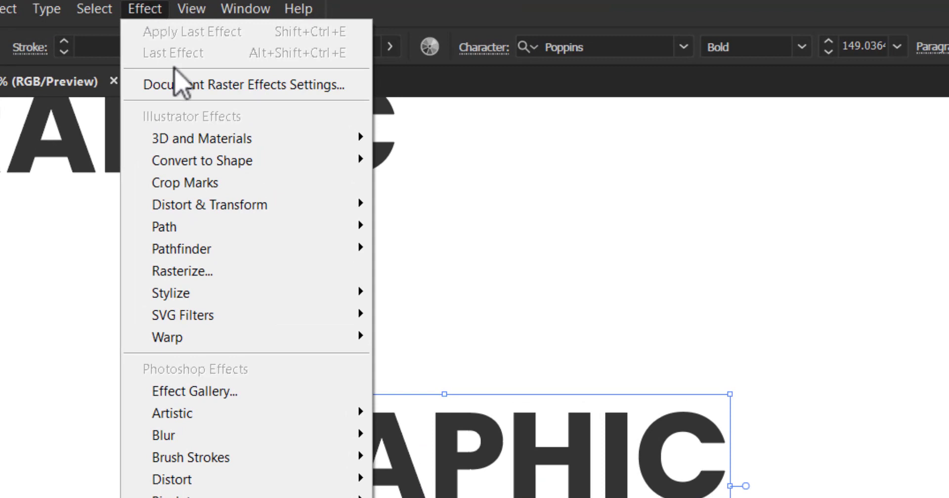
mouse_move(294, 142)
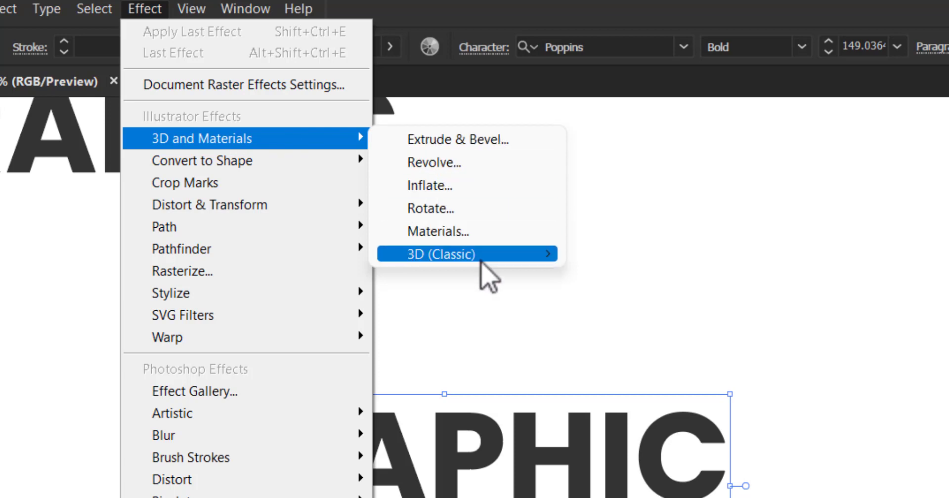
mouse_move(540, 262)
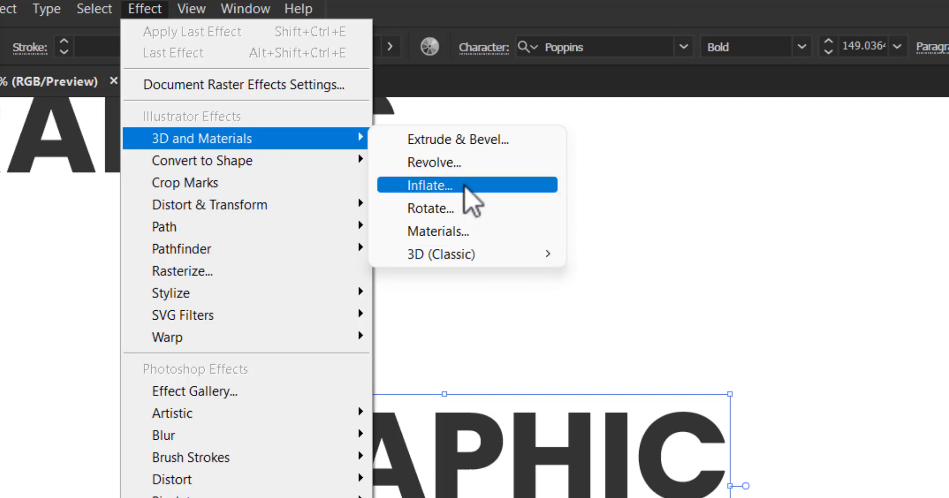
click(517, 204)
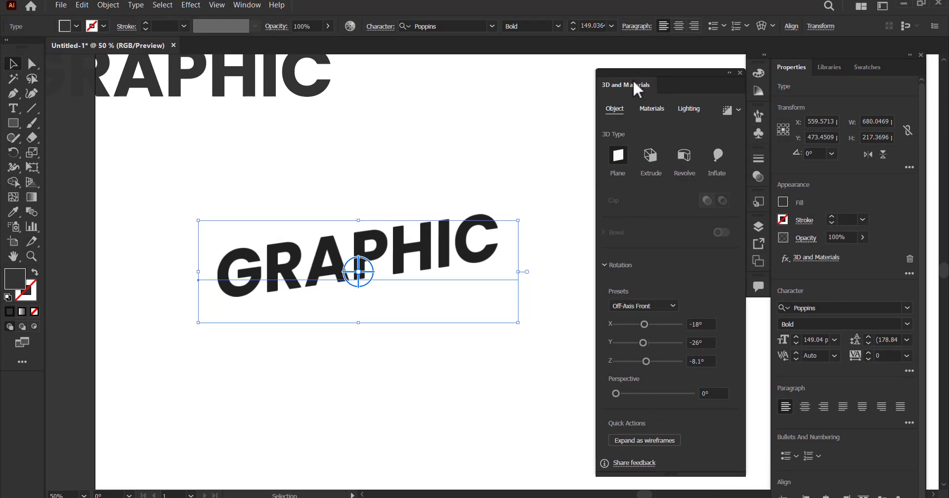
mouse_move(634, 89)
mouse_down()
mouse_move(645, 80)
mouse_move(634, 82)
mouse_up()
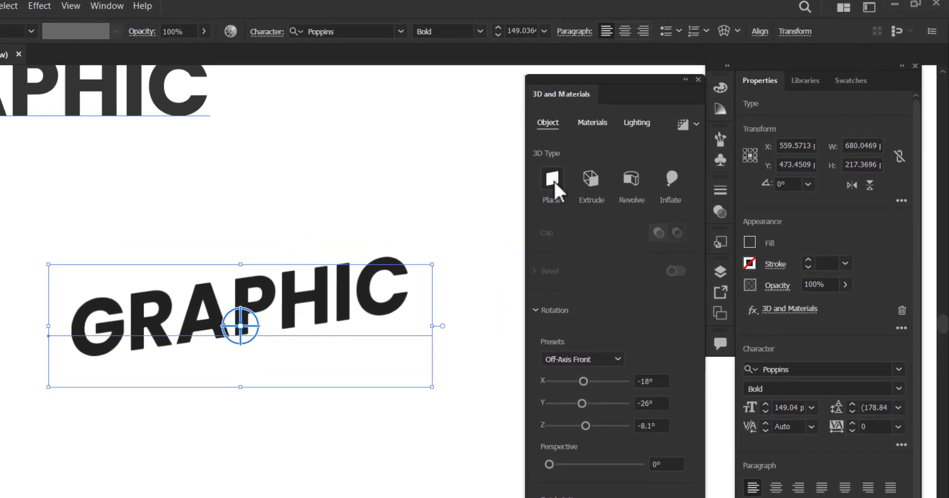
- Try a custom 3D rotation on the GRAPHIC text with X -38°, Y -37° and Z -49°
click(605, 382)
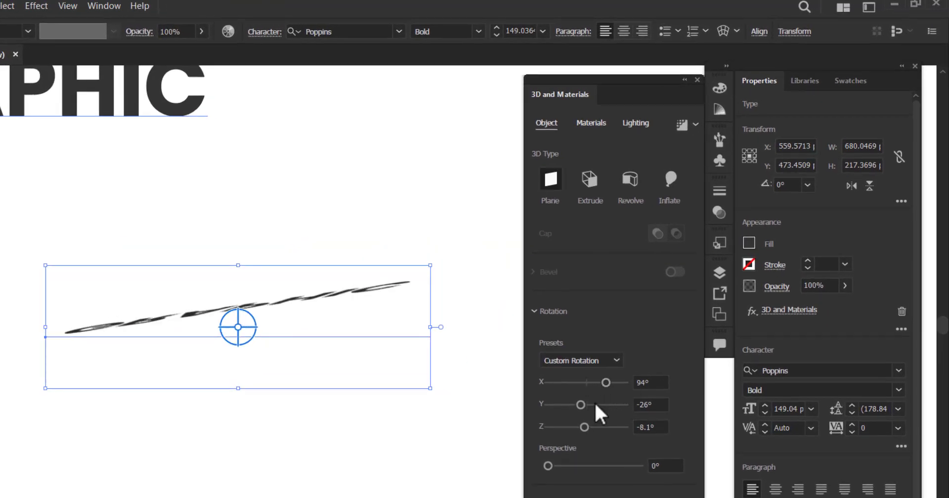
drag(581, 404, 576, 426)
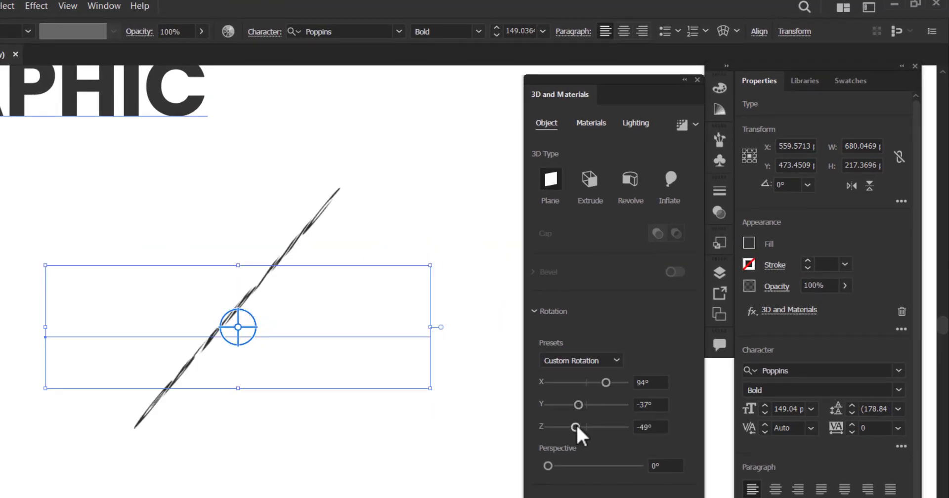
click(578, 382)
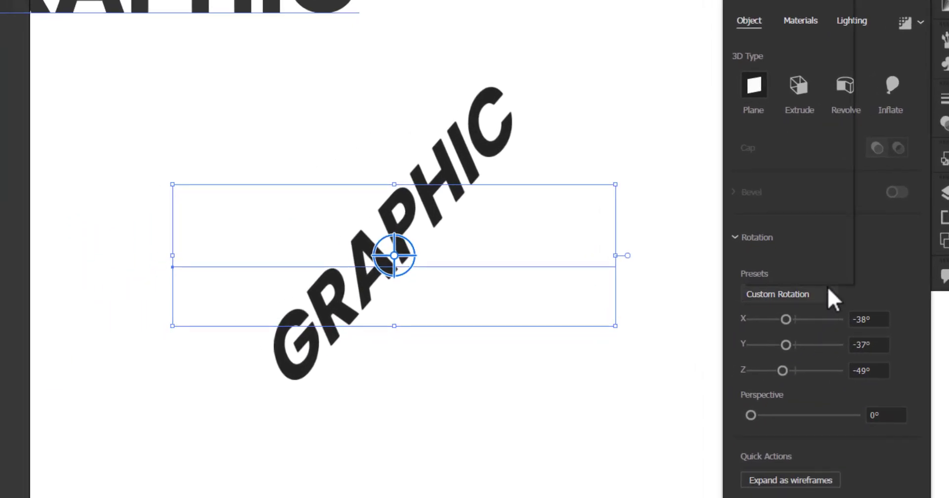
- Apply the Isometric Top rotation preset to the GRAPHIC text and move it down on the artboard
click(828, 292)
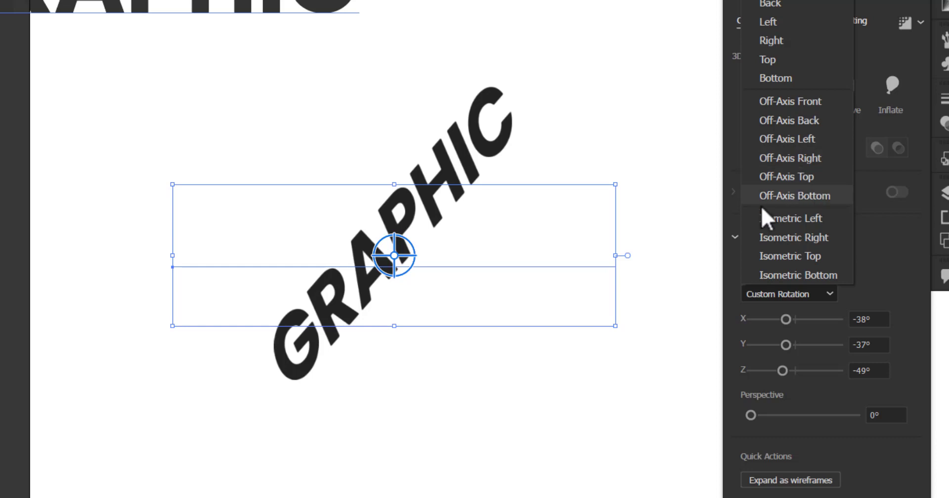
click(807, 258)
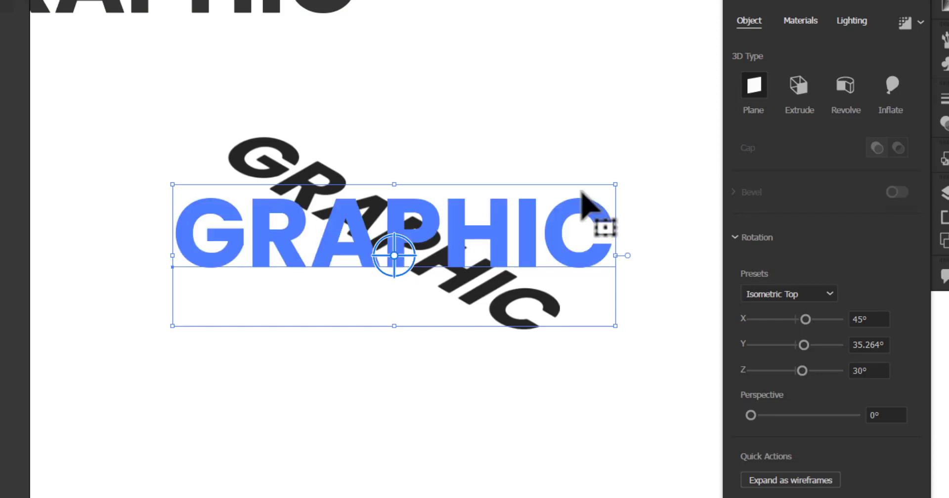
drag(555, 263, 463, 344)
- Duplicate the original flat GRAPHIC text and place the copy above the isometric text
click(560, 162)
drag(337, 9, 598, 230)
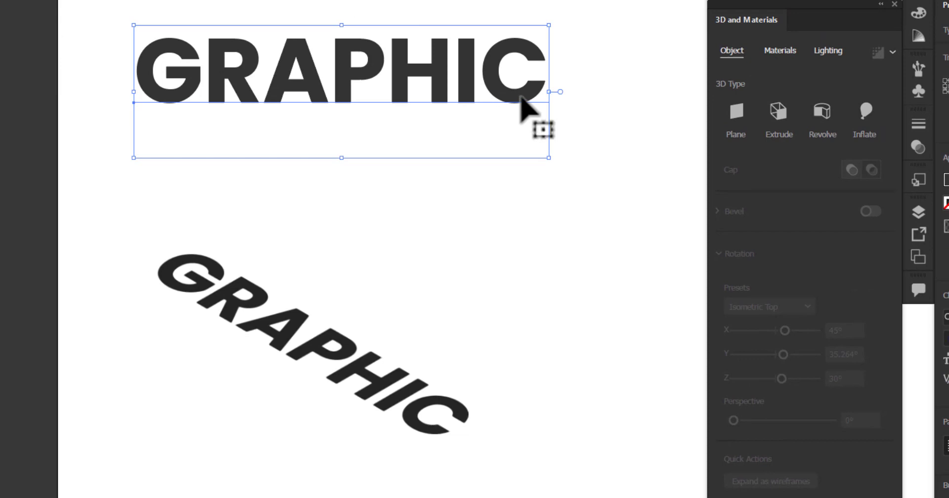
drag(530, 106, 241, 34)
click(540, 215)
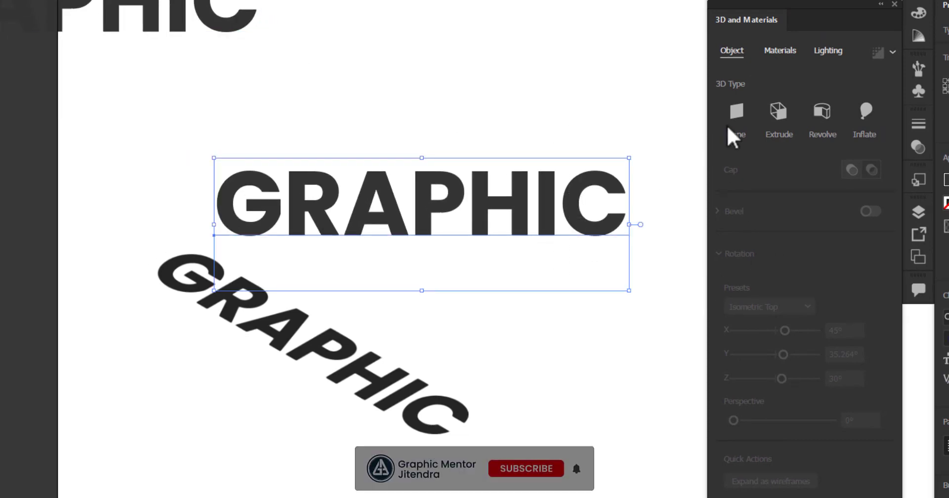
- Turn the flat copy into a 3D Plane with the Isometric Left preset and set it against the Isometric Top text's upper edge
click(738, 110)
click(811, 306)
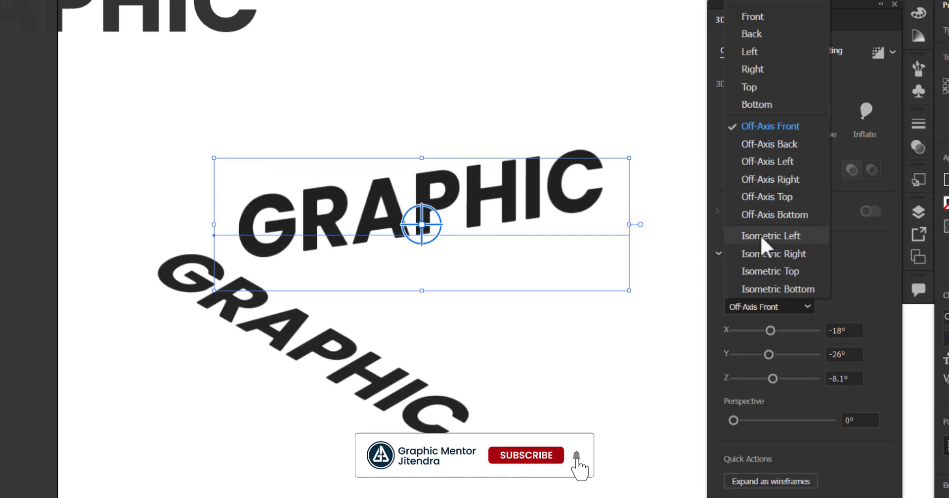
click(781, 235)
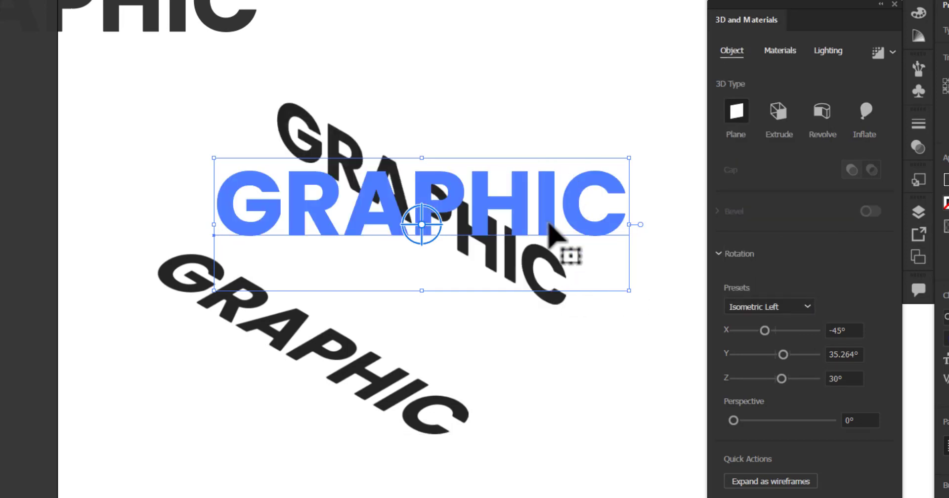
drag(533, 228, 470, 333)
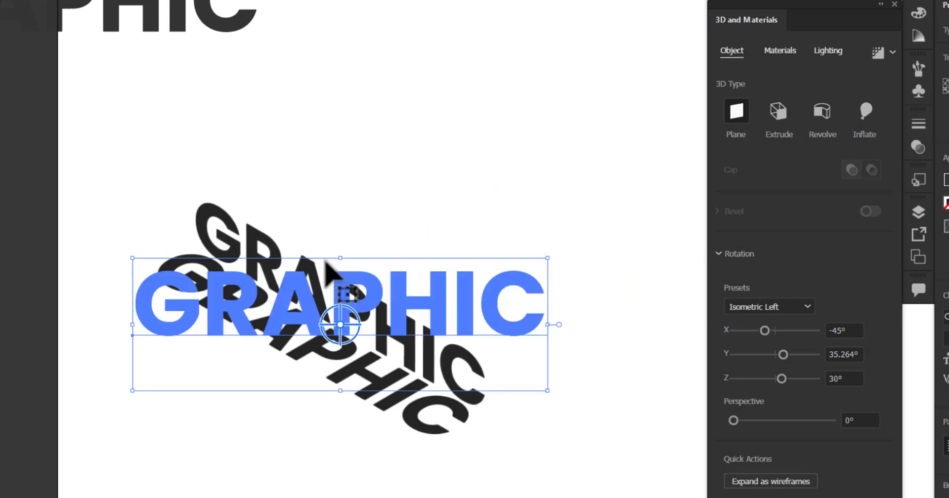
- Select both isometric GRAPHIC texts and group them
drag(504, 167, 318, 487)
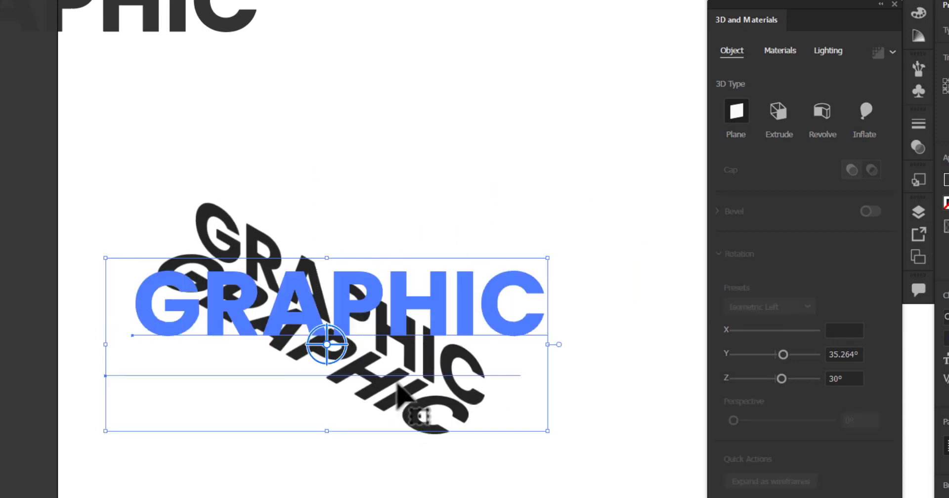
right_click(427, 359)
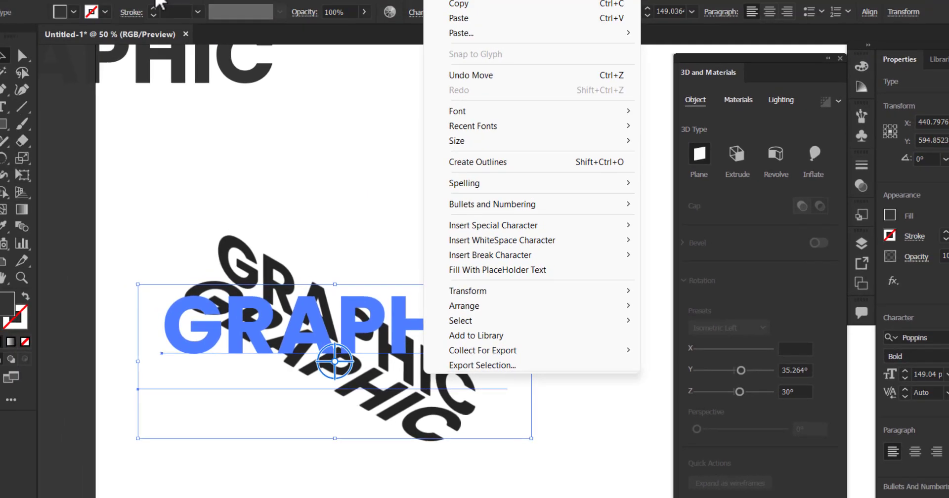
click(121, 6)
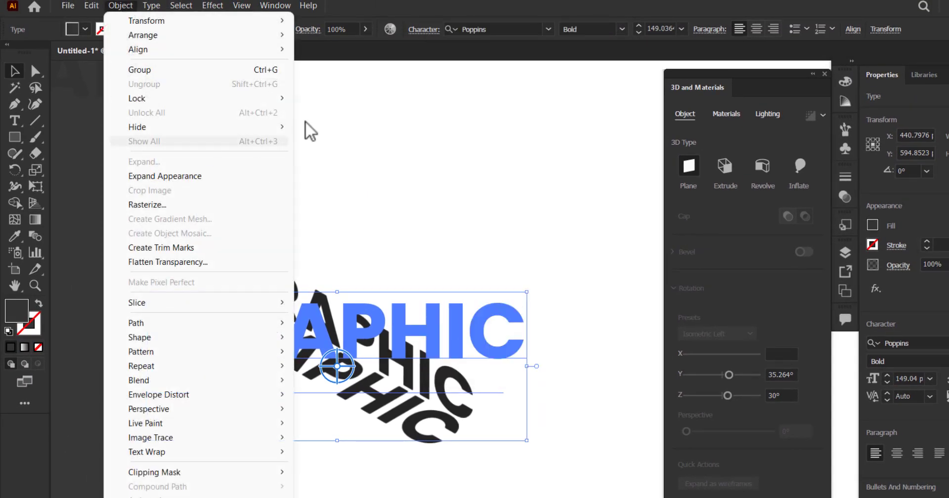
click(223, 69)
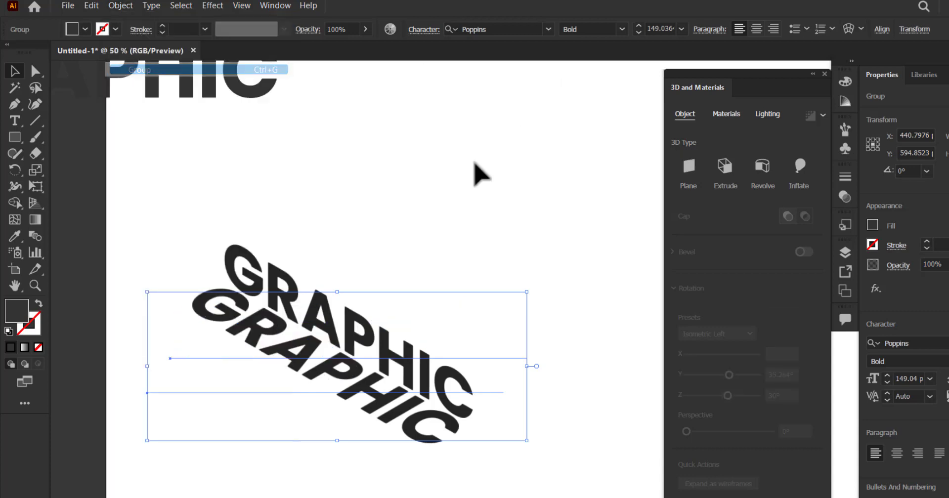
- Duplicate the grouped text pair upward and nudge the copy down and right until it stacks flush on the original
drag(318, 269, 467, 267)
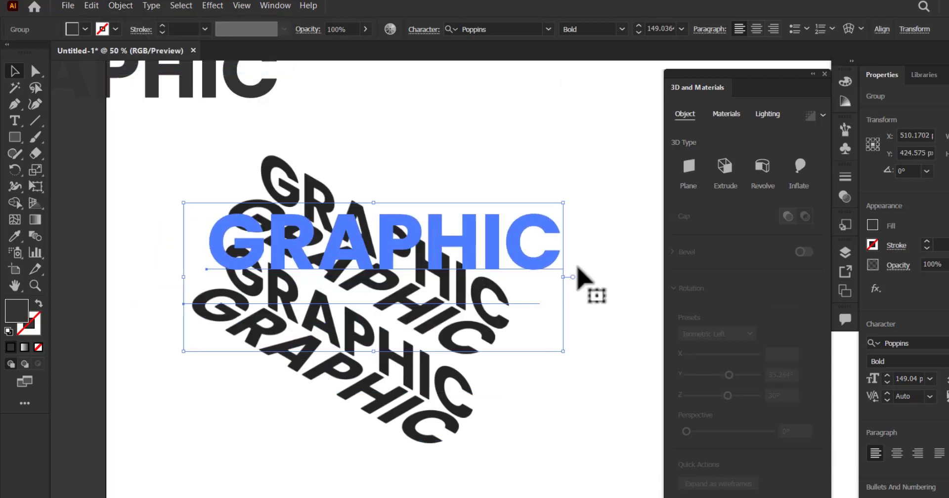
key(Down)
key(Down)
key(Down)
key(Down)
key(Down)
key(Down)
key(Down)
key(Down)
key(Down)
key(Down)
key(Down)
key(Down)
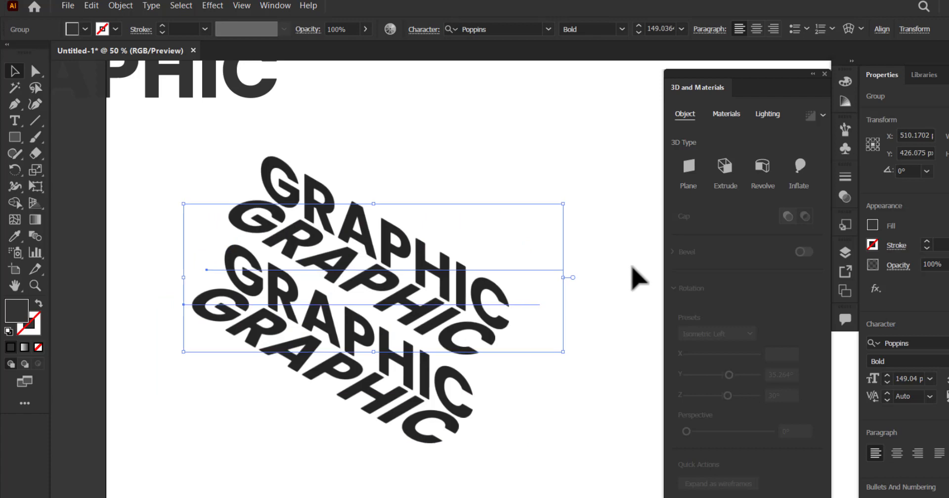
key(Down)
key(Down)
key(Down)
key(Down)
key(Down)
key(Down)
key(Down)
key(Down)
key(Down)
key(Down)
key(Down)
key(Down)
key(Down)
key(Down)
key(Right)
key(Right)
key(Right)
key(Right)
key(Right)
key(Right)
key(Right)
key(Right)
key(Right)
key(Right)
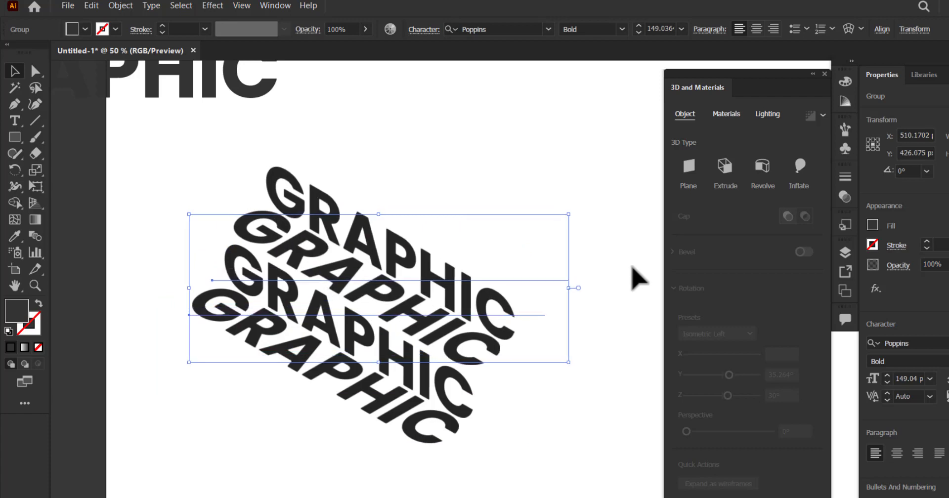
key(Down)
key(Down)
key(Down)
key(Down)
key(Down)
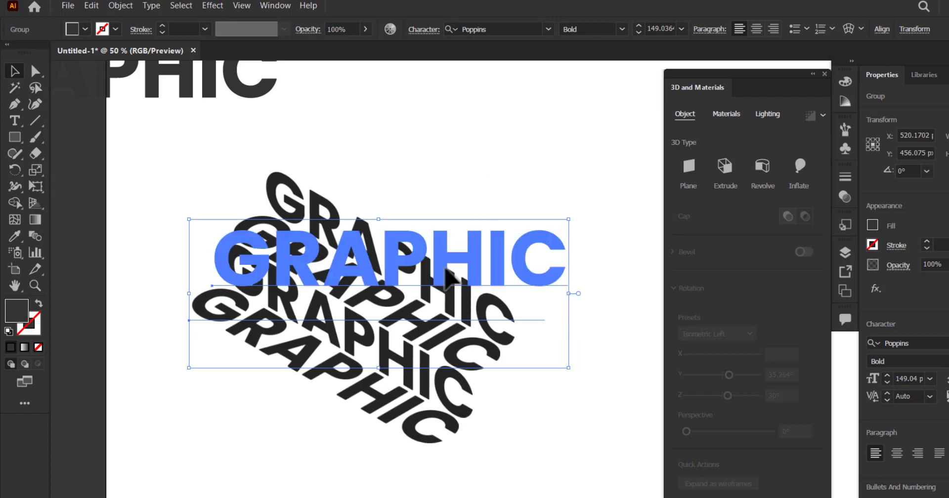
- Expand the appearance of the upper GRAPHIC group
click(123, 7)
click(265, 181)
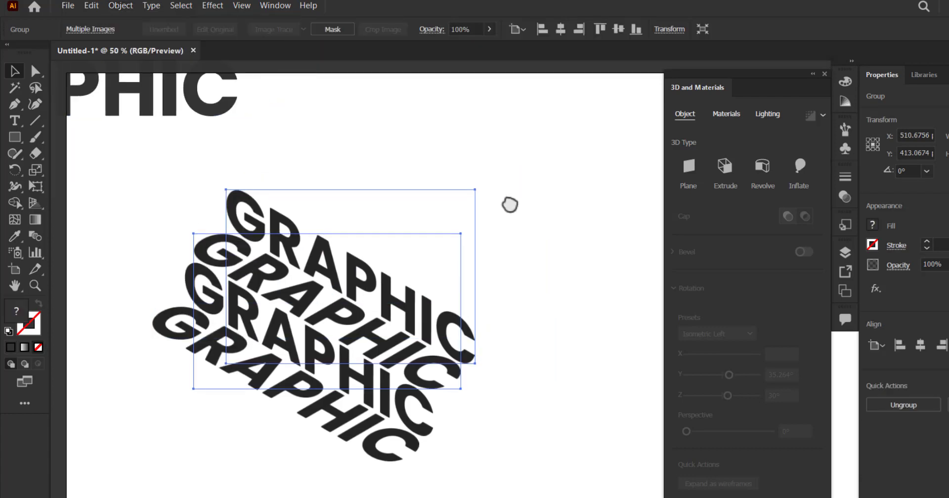
drag(509, 205, 497, 209)
click(496, 213)
- Duplicate the expanded group upward to stack a third GRAPHIC pair on top
click(412, 329)
drag(410, 301, 443, 248)
drag(471, 220, 441, 249)
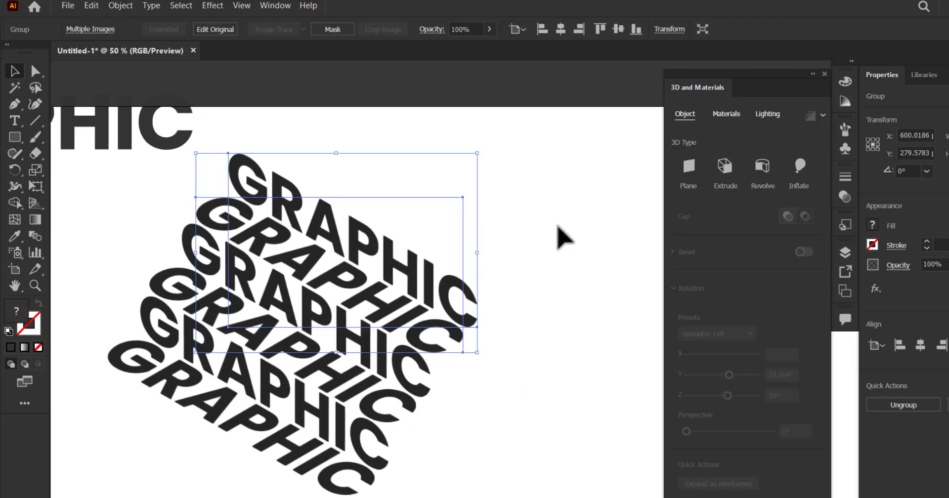
click(558, 227)
drag(444, 319, 453, 262)
drag(520, 284, 352, 280)
scroll(317, 267, down, 1)
drag(287, 210, 284, 225)
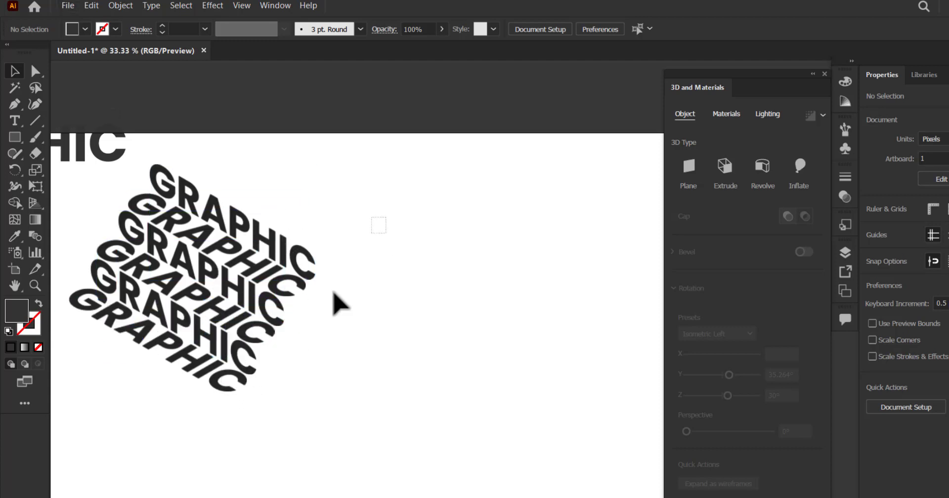
drag(336, 303, 188, 430)
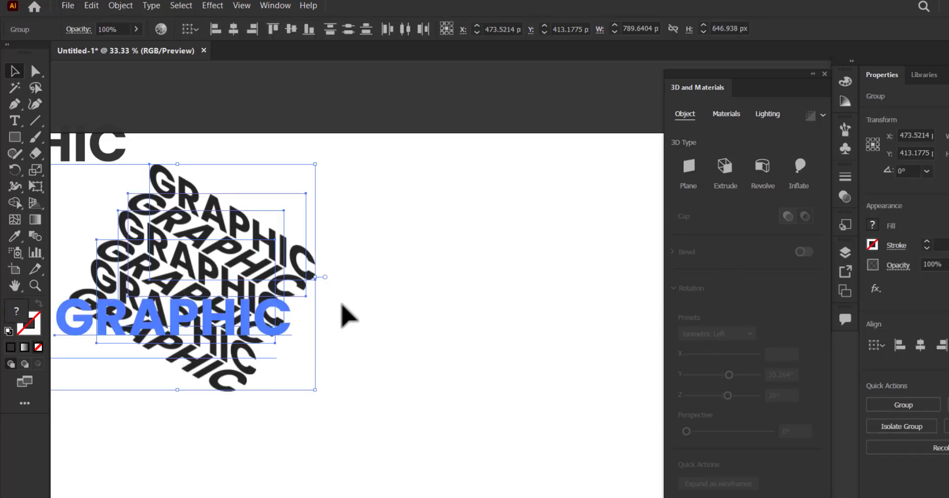
drag(351, 283, 358, 330)
click(358, 330)
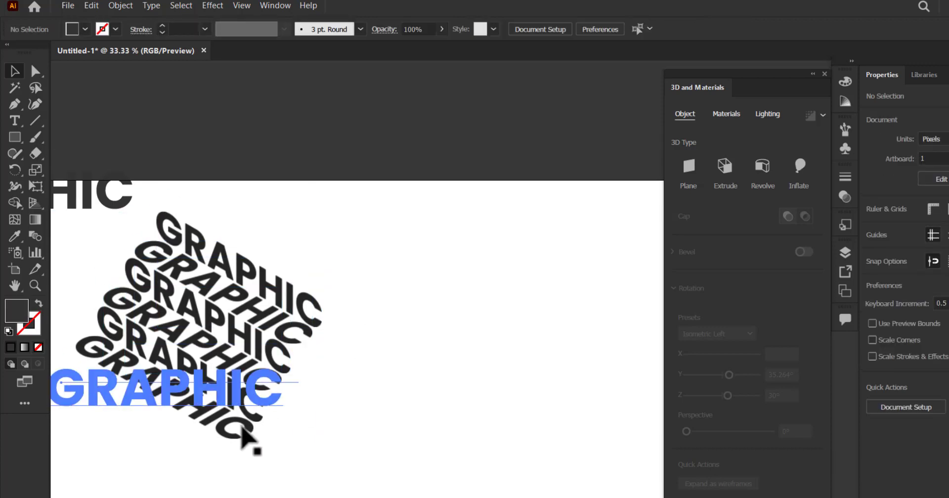
- Move the lowest live-text group away from the stack and ungroup it
click(242, 434)
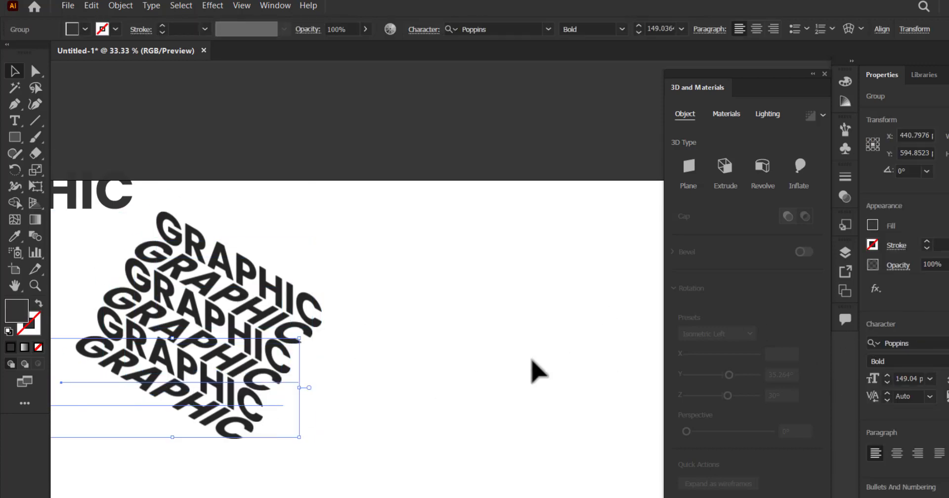
drag(331, 353, 419, 350)
drag(296, 411, 460, 486)
right_click(437, 465)
click(468, 348)
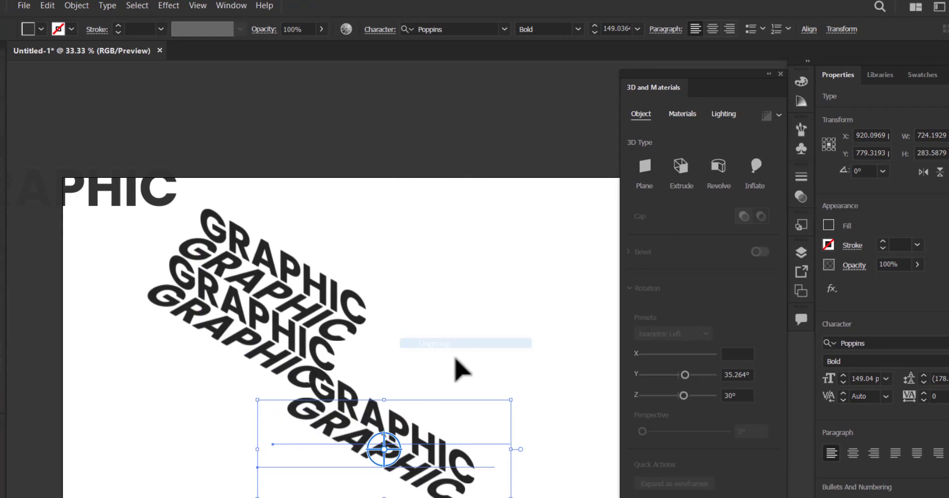
click(492, 357)
- Move the ungrouped Isometric Left text aside and remove its 3D and Materials effect
drag(477, 414, 540, 347)
drag(484, 363, 485, 363)
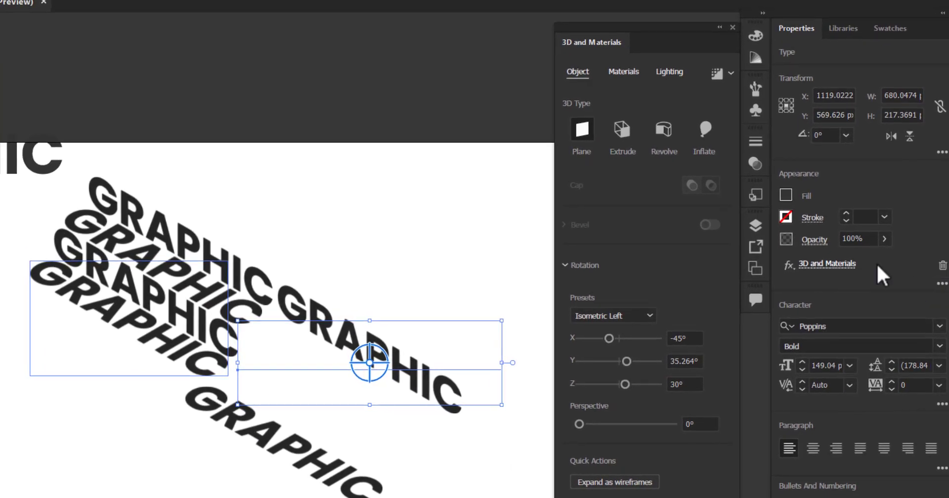
click(942, 267)
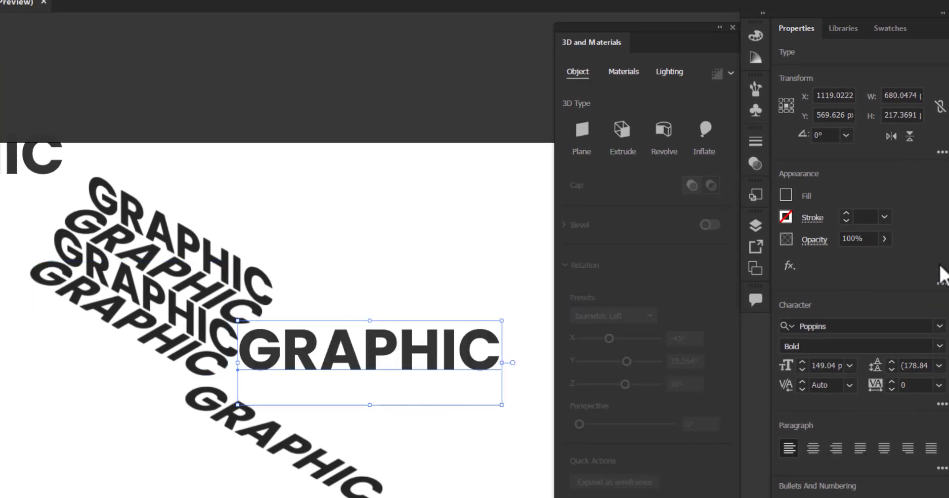
- Undo the effect removal, the moves, the ungrouping and the third stacked pair
key(ctrl+z)
key(ctrl+z)
key(ctrl+z)
key(ctrl+z)
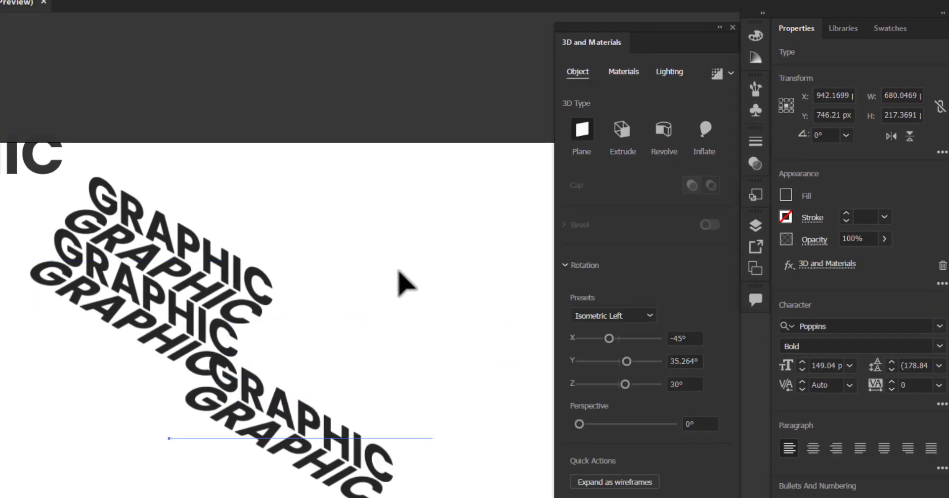
key(ctrl+z)
key(ctrl+z)
key(ctrl+z)
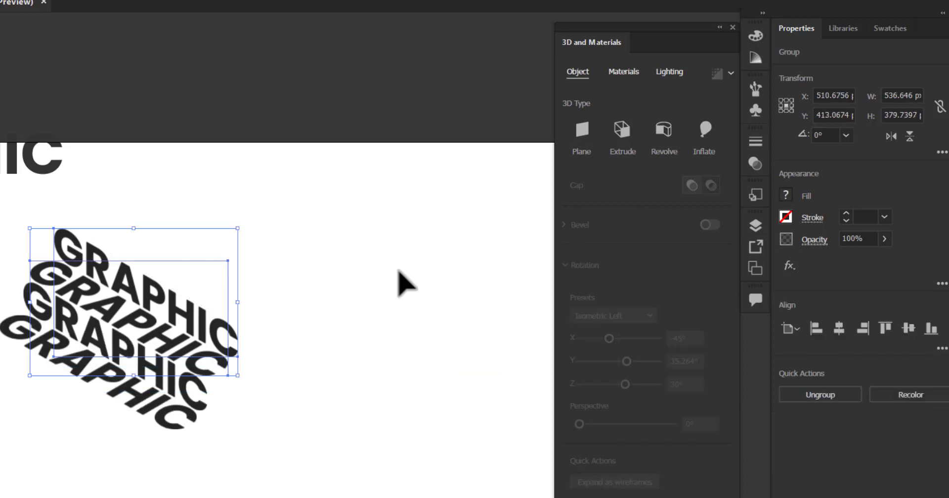
- Duplicate the live-text GRAPHIC pair upward twice's offset to stack a third pair on top
click(202, 328)
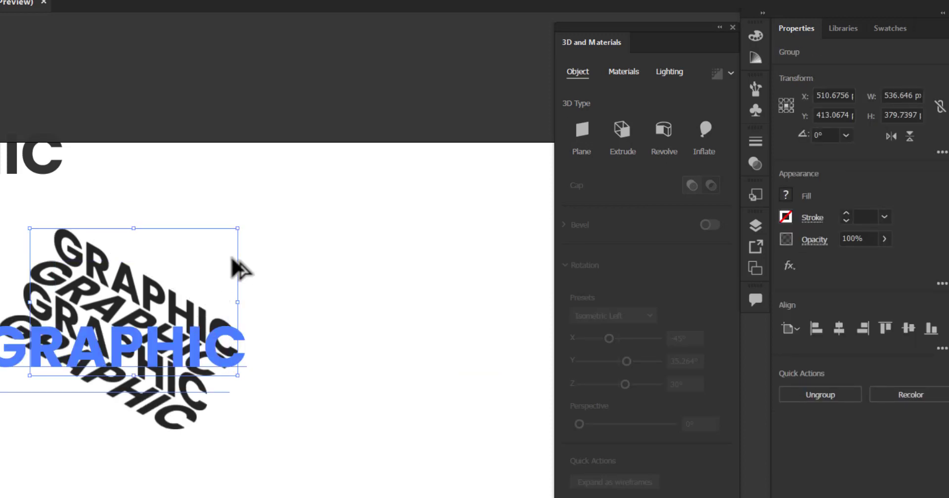
drag(196, 319, 232, 257)
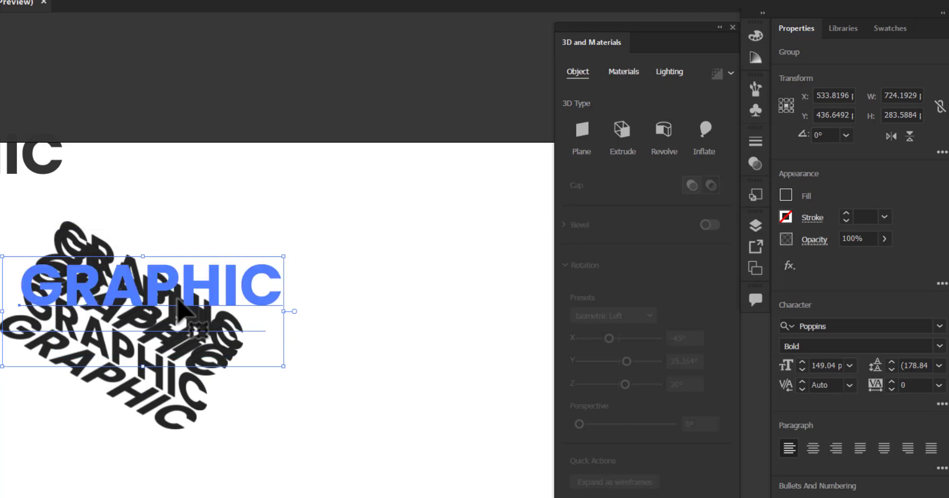
drag(178, 299, 207, 252)
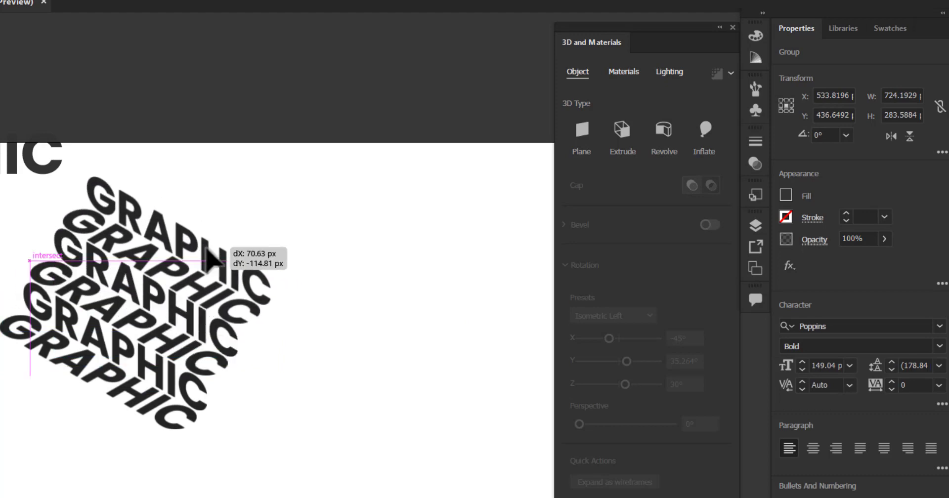
- Place a copy of the live-text GRAPHIC pair in the empty artboard area beside the stack
click(337, 312)
drag(305, 307, 360, 419)
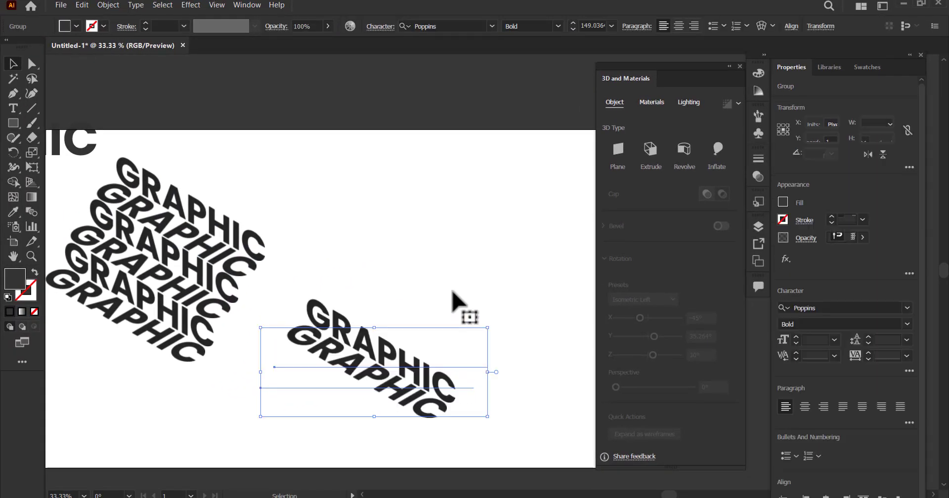
click(453, 293)
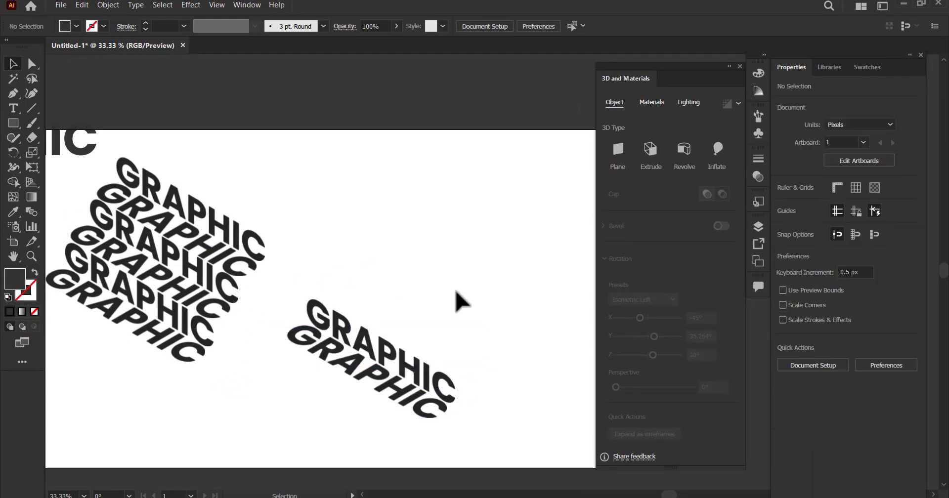
- Place a copy of the expanded GRAPHIC pair from the stack below the separate live-text pair
key(ctrl+plus)
drag(160, 286, 236, 311)
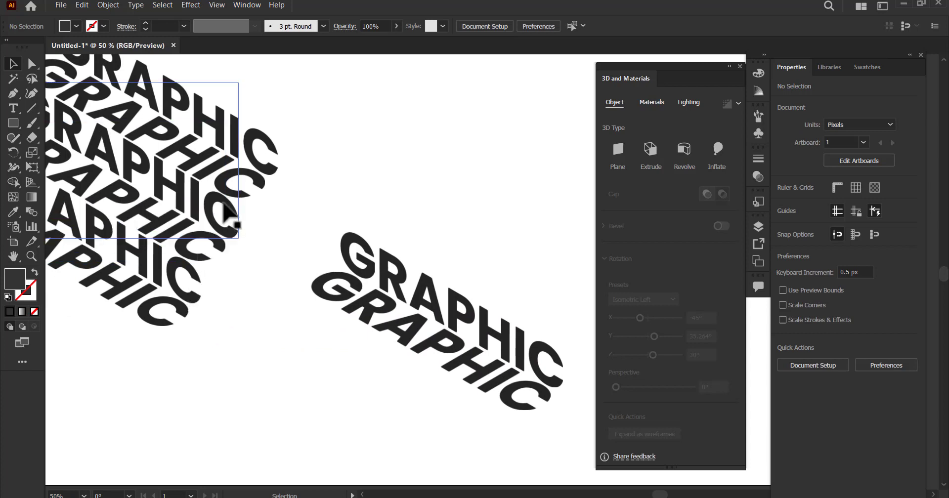
drag(225, 205, 449, 426)
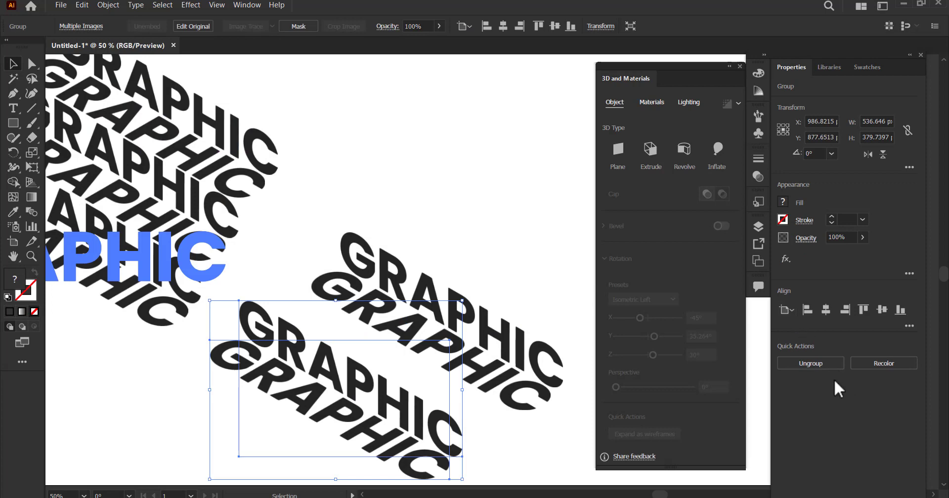
- Ungroup the expanded GRAPHIC copy and shift its upper word slightly to the left
click(815, 364)
click(509, 425)
drag(385, 379, 351, 307)
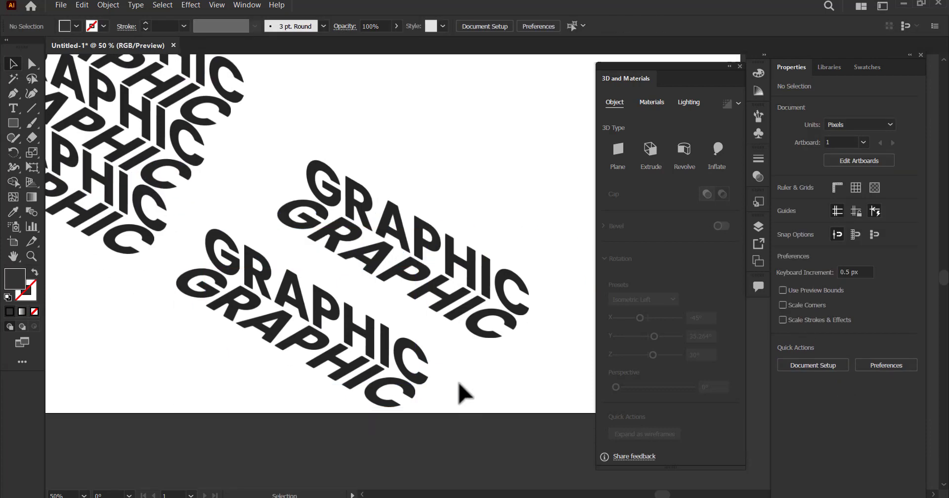
drag(409, 360, 396, 360)
- Move the separate live-text pair slightly right, then set its opacity to 33% and lock it
drag(534, 248, 565, 238)
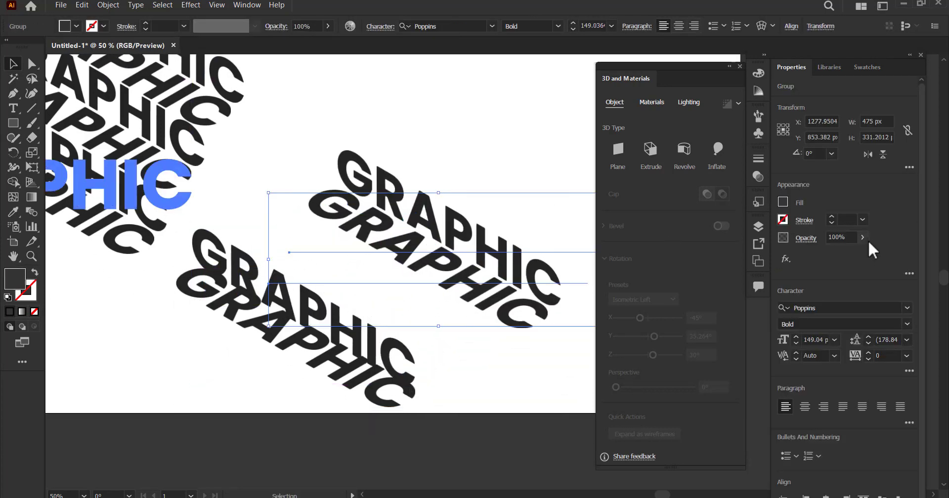
drag(838, 255, 830, 253)
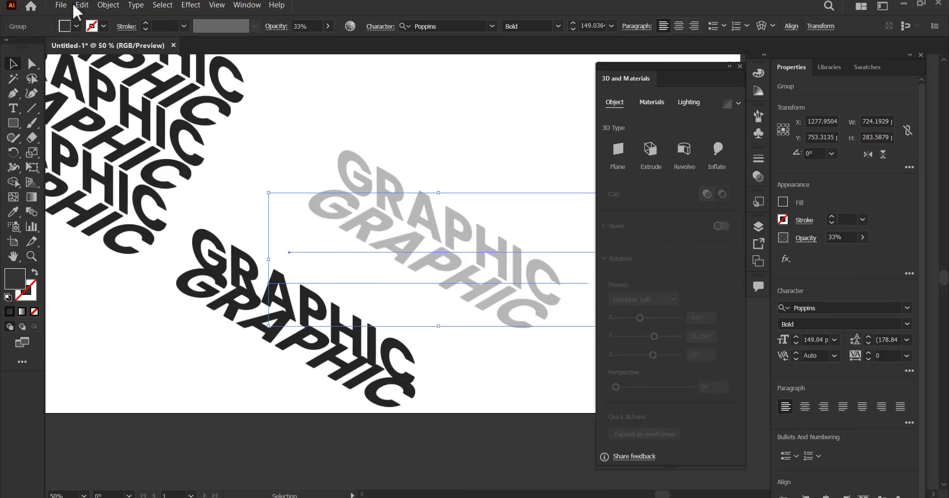
click(110, 5)
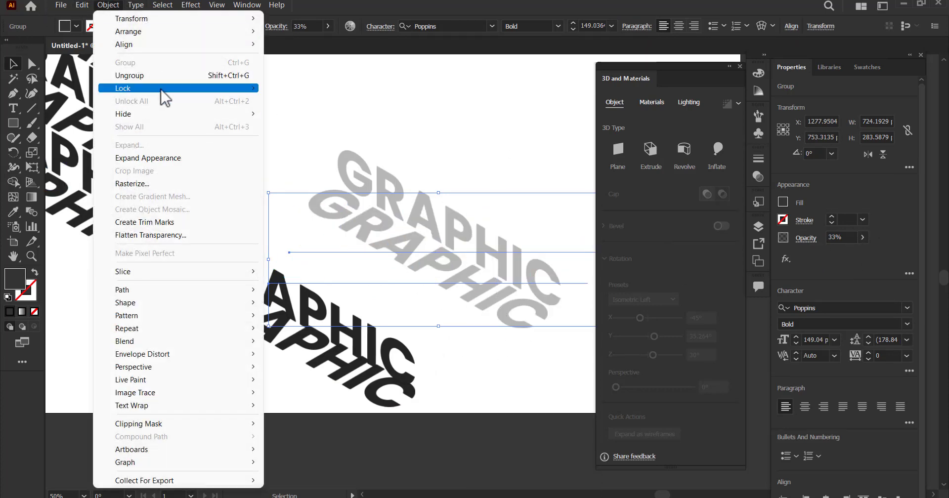
mouse_move(253, 92)
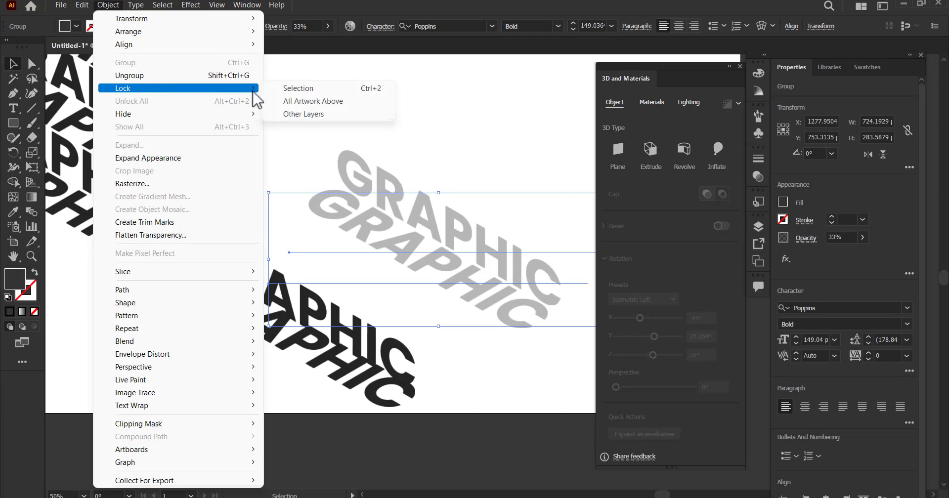
click(373, 89)
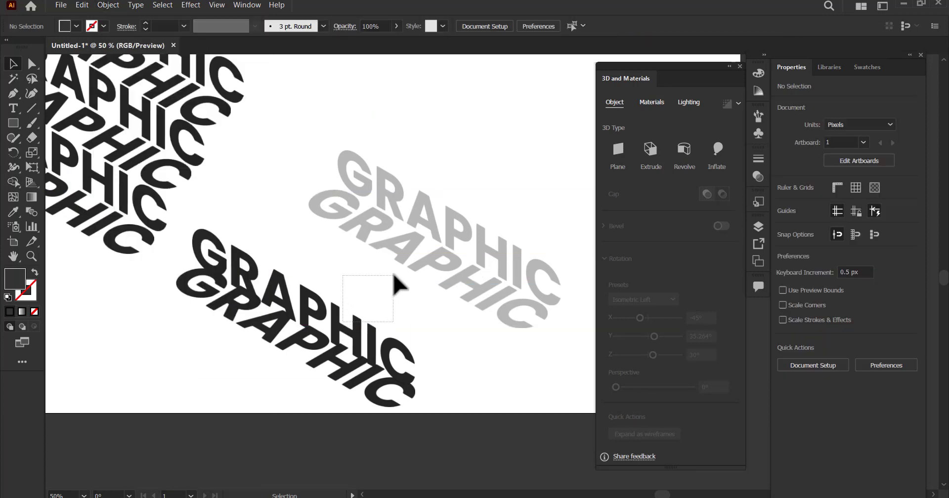
- Move both expanded words over the faded pair in swapped order, with the Isometric Top word above the Isometric Left word
drag(394, 276, 394, 276)
drag(351, 345, 465, 292)
click(381, 391)
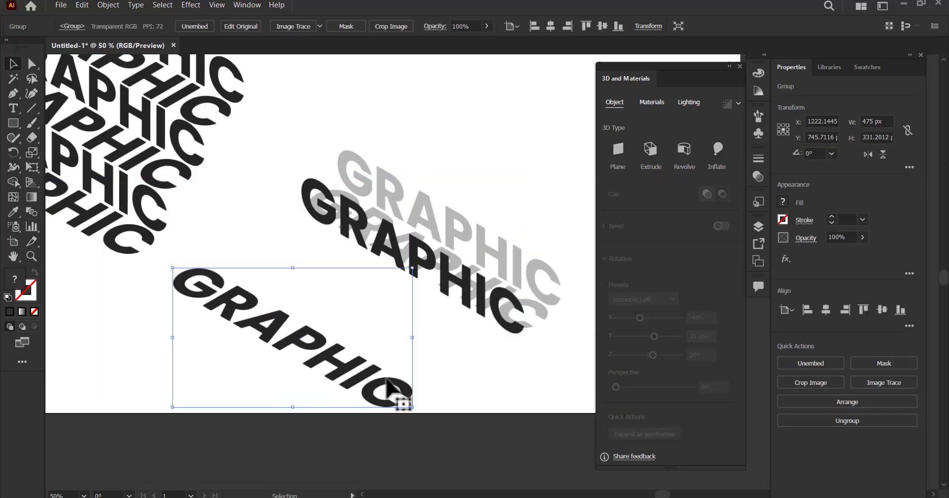
drag(353, 409, 513, 290)
click(509, 212)
drag(466, 238, 468, 238)
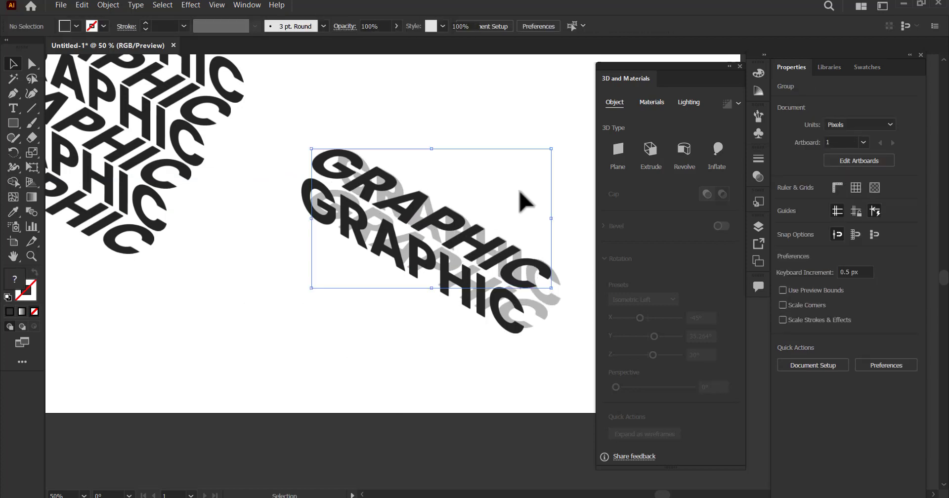
- Examine closely how the swapped expanded words line up against the faded pair beneath
key(space)
drag(512, 291, 439, 224)
click(495, 290)
scroll(451, 256, up, 3)
key(space)
drag(499, 227, 500, 289)
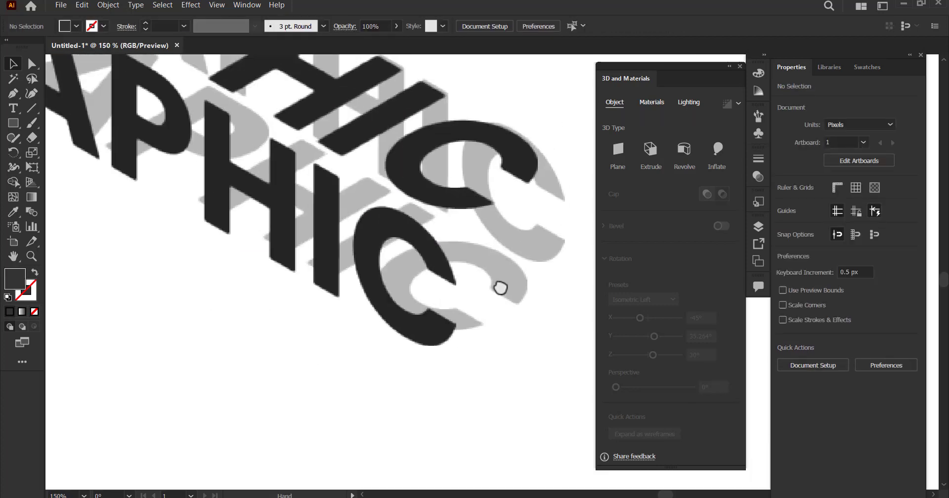
scroll(514, 289, down, 4)
key(space)
drag(436, 307, 448, 325)
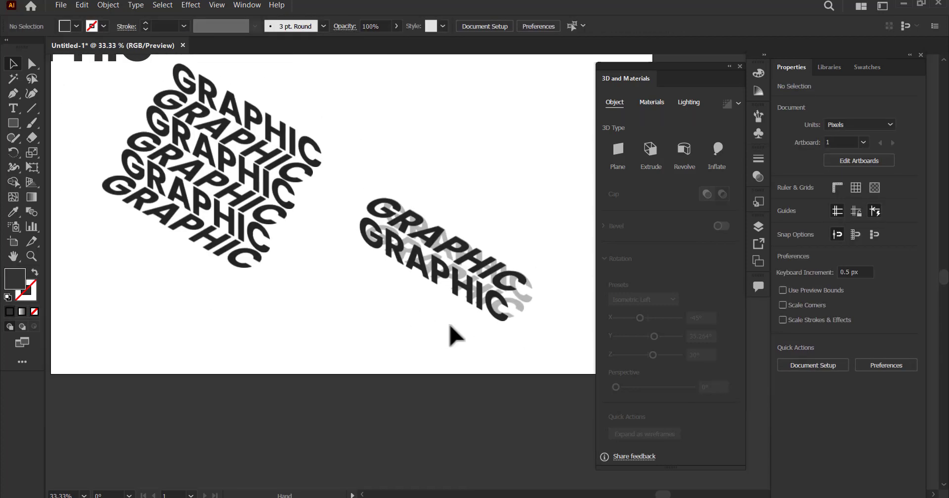
key(space)
drag(357, 294, 414, 337)
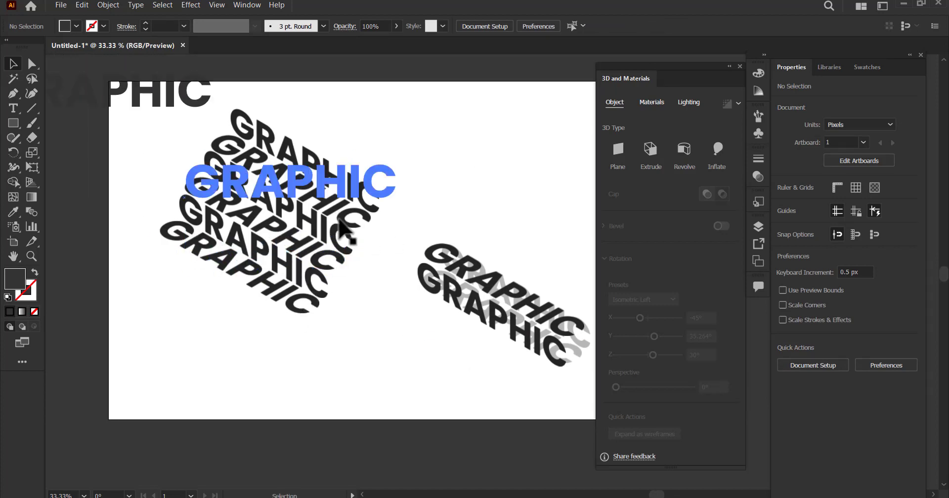
click(354, 219)
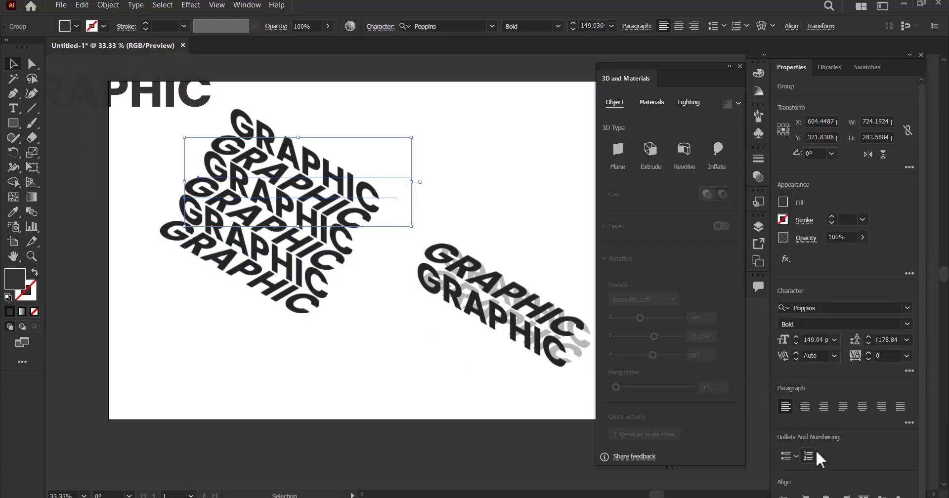
right_click(342, 206)
click(396, 266)
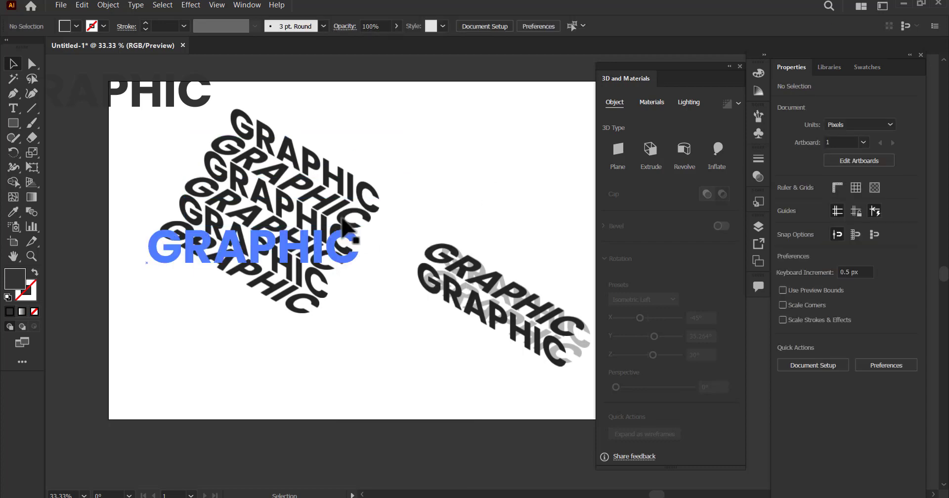
drag(346, 213, 375, 175)
key(ctrl+z)
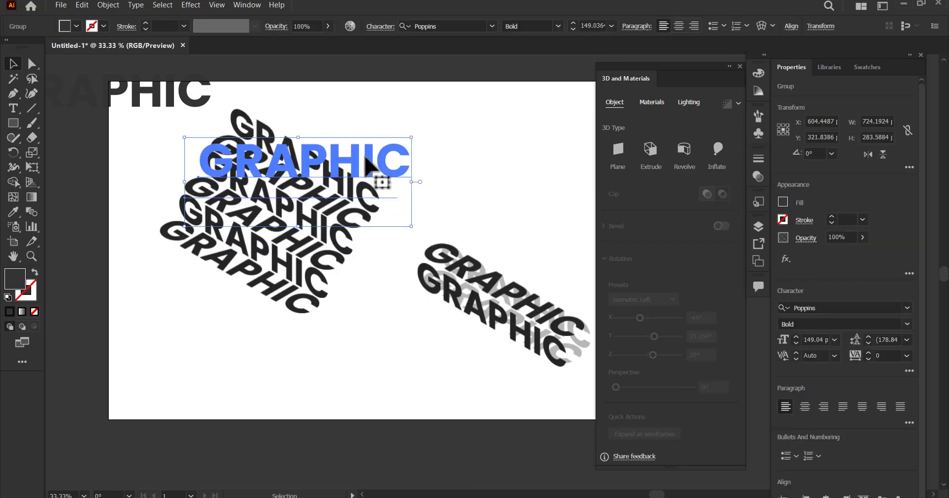
- Ungroup the stack's topmost live-text pair and duplicate its Isometric Top word repeatedly above the stack
click(108, 5)
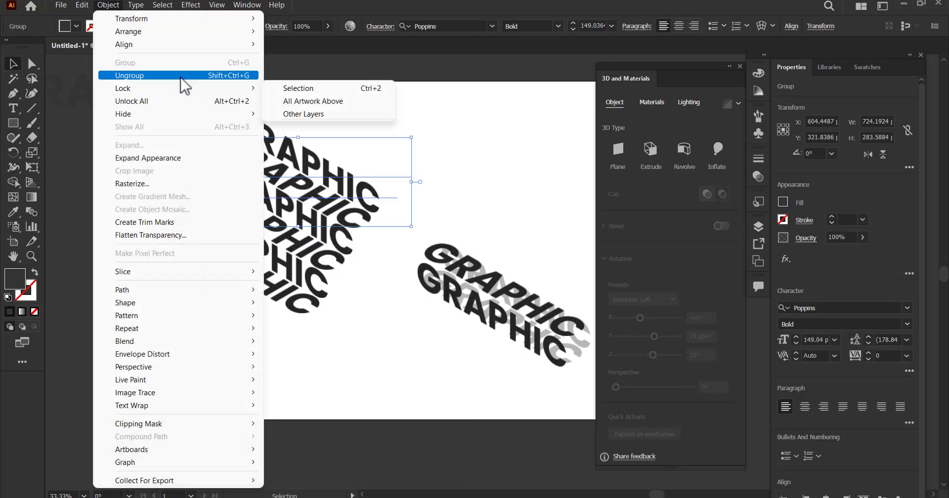
click(181, 77)
click(371, 173)
drag(336, 169, 380, 167)
drag(387, 178, 384, 184)
key(ctrl+d)
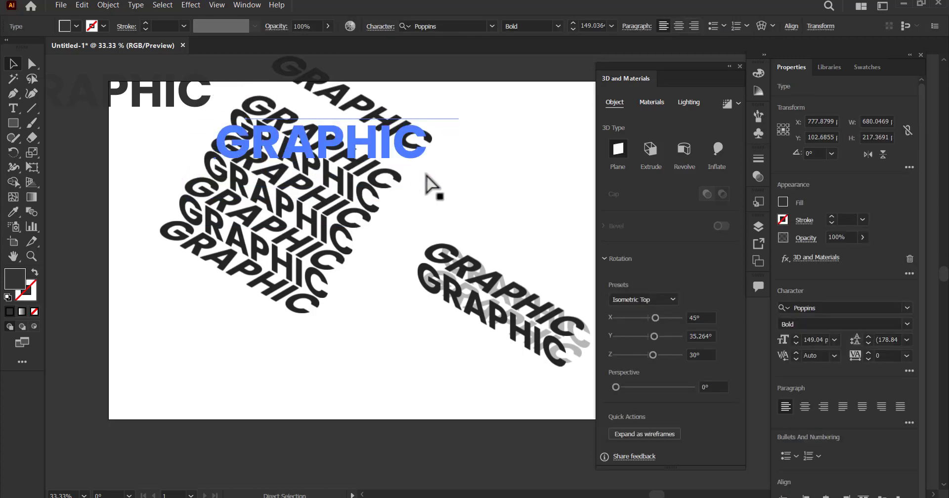
key(ctrl+d)
- Move the added Isometric Top words down so they sit closer together above the stack
click(511, 164)
drag(414, 138, 410, 159)
drag(445, 101, 443, 144)
key(ctrl+z)
click(487, 123)
- Move the flat GRAPHIC text into the artboard's empty area above the faded pair and apply the Plane 3D type
key(ctrl+minus)
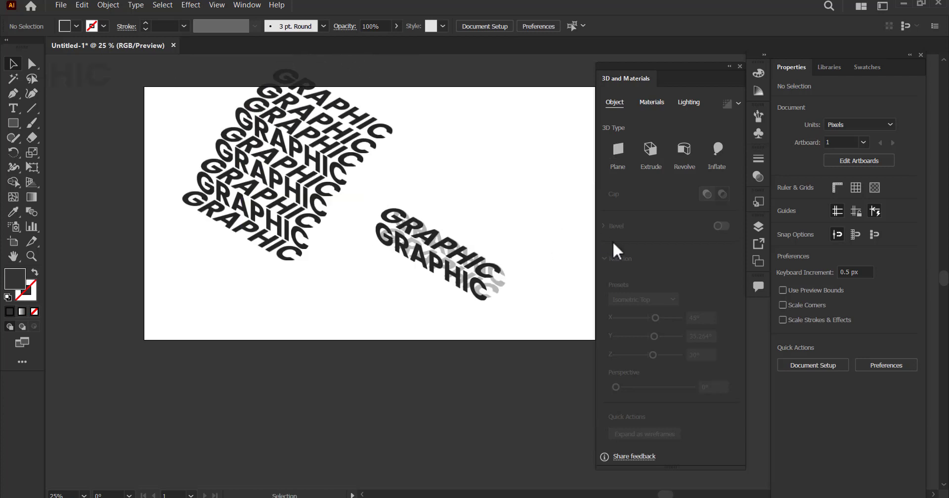
click(425, 242)
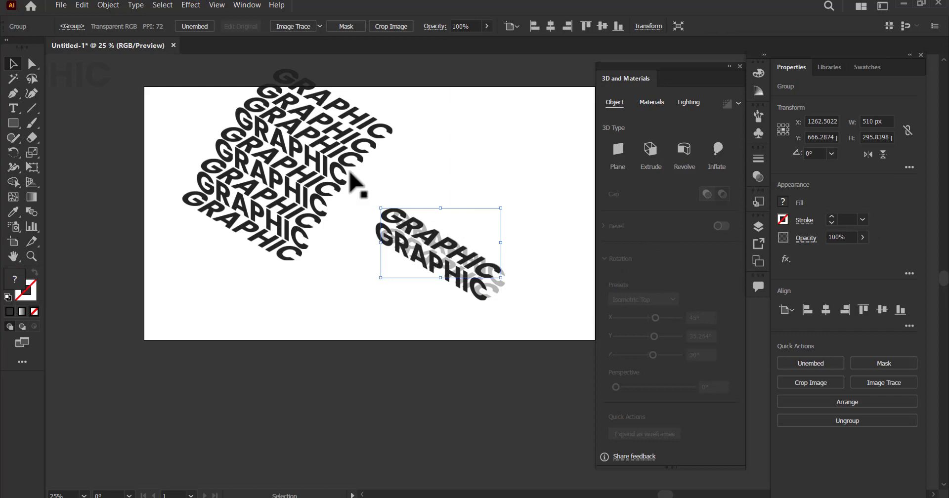
drag(102, 88, 558, 173)
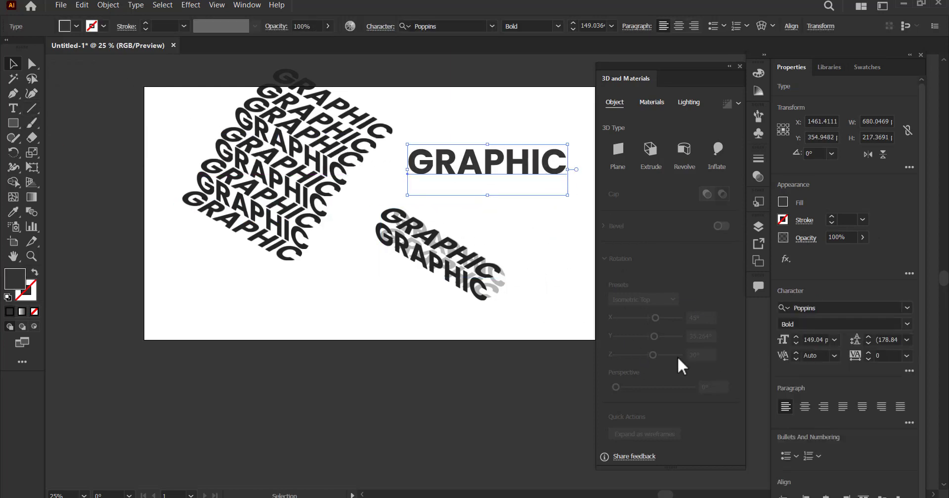
click(617, 150)
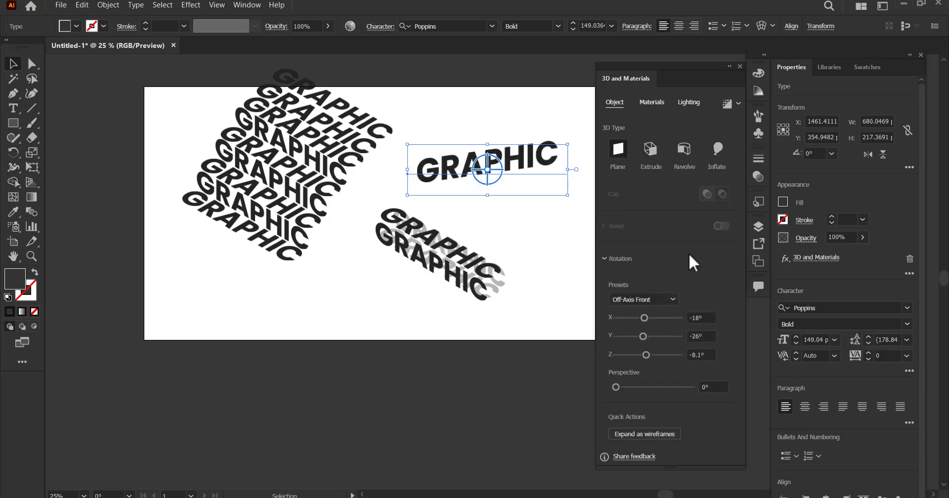
- Try a Y rotation of -46° on the standalone GRAPHIC text
click(669, 298)
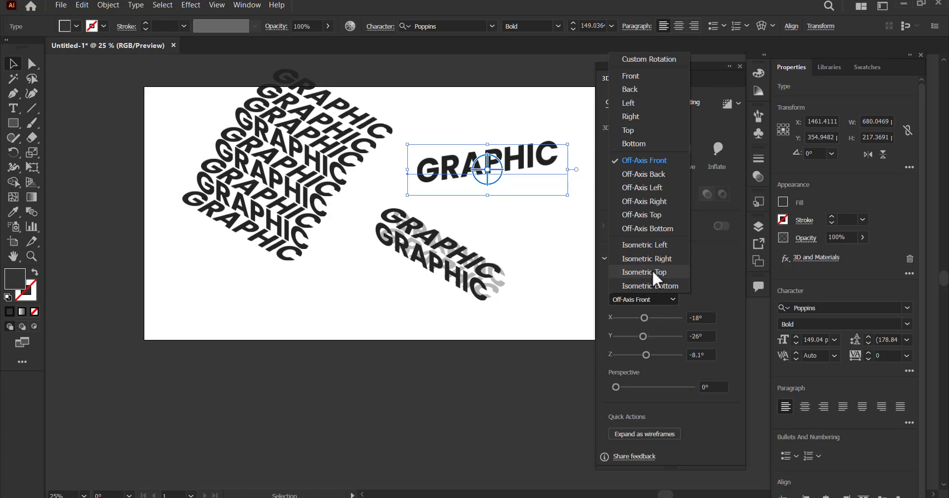
click(486, 174)
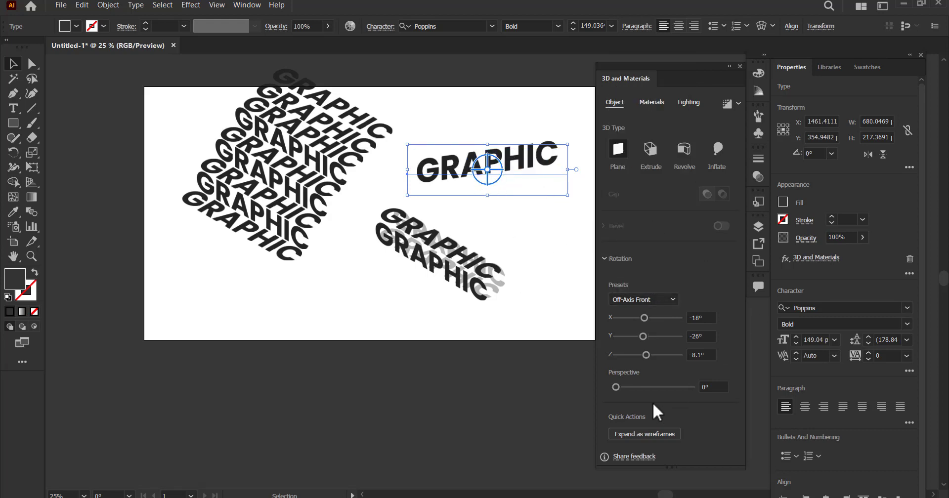
mouse_move(643, 337)
mouse_down()
mouse_move(622, 336)
mouse_move(639, 336)
mouse_up()
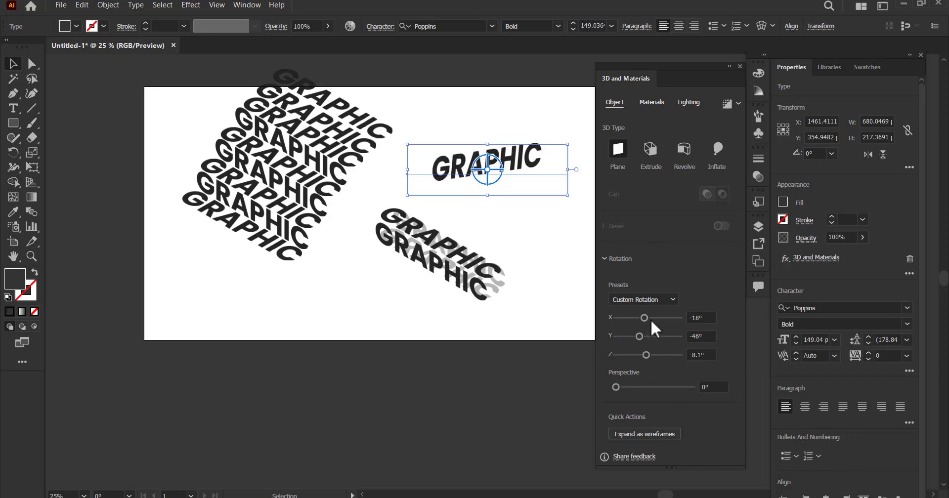
- Apply the Isometric Top rotation preset to the standalone GRAPHIC text and move it down closer to the faded pair
click(662, 300)
click(665, 270)
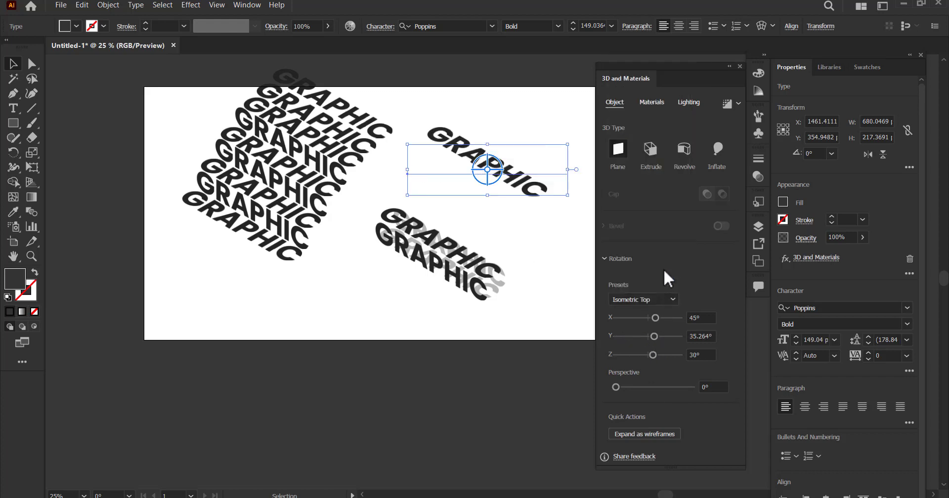
click(561, 267)
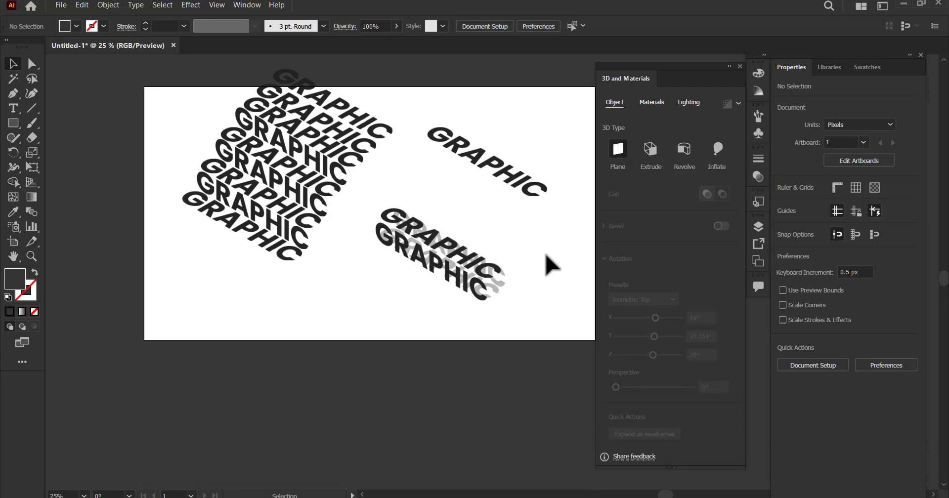
drag(517, 189, 512, 217)
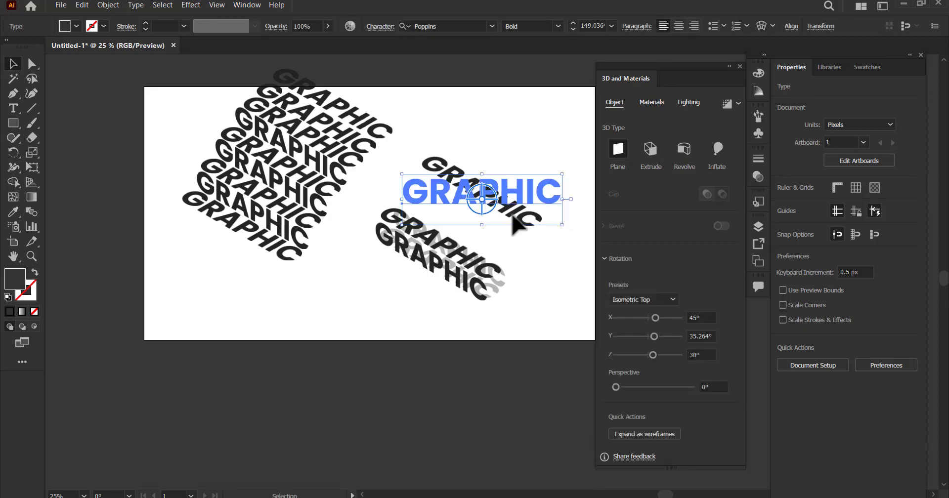
click(546, 131)
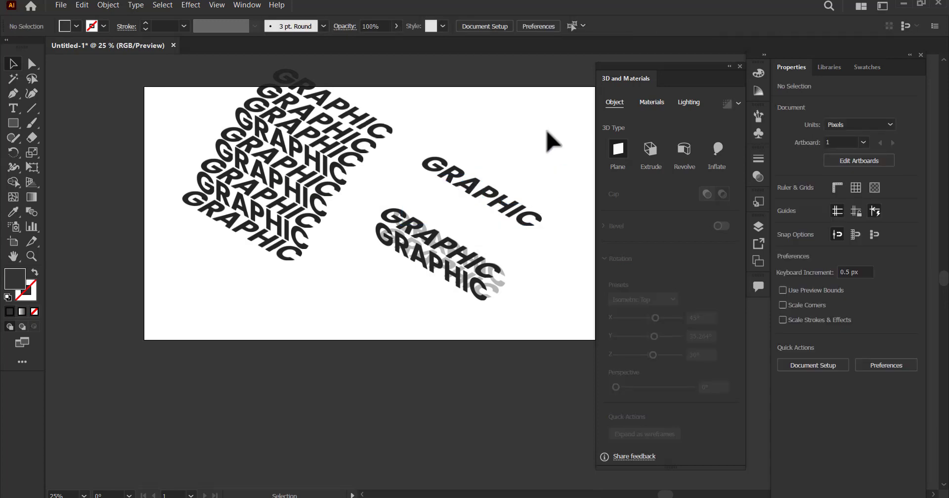